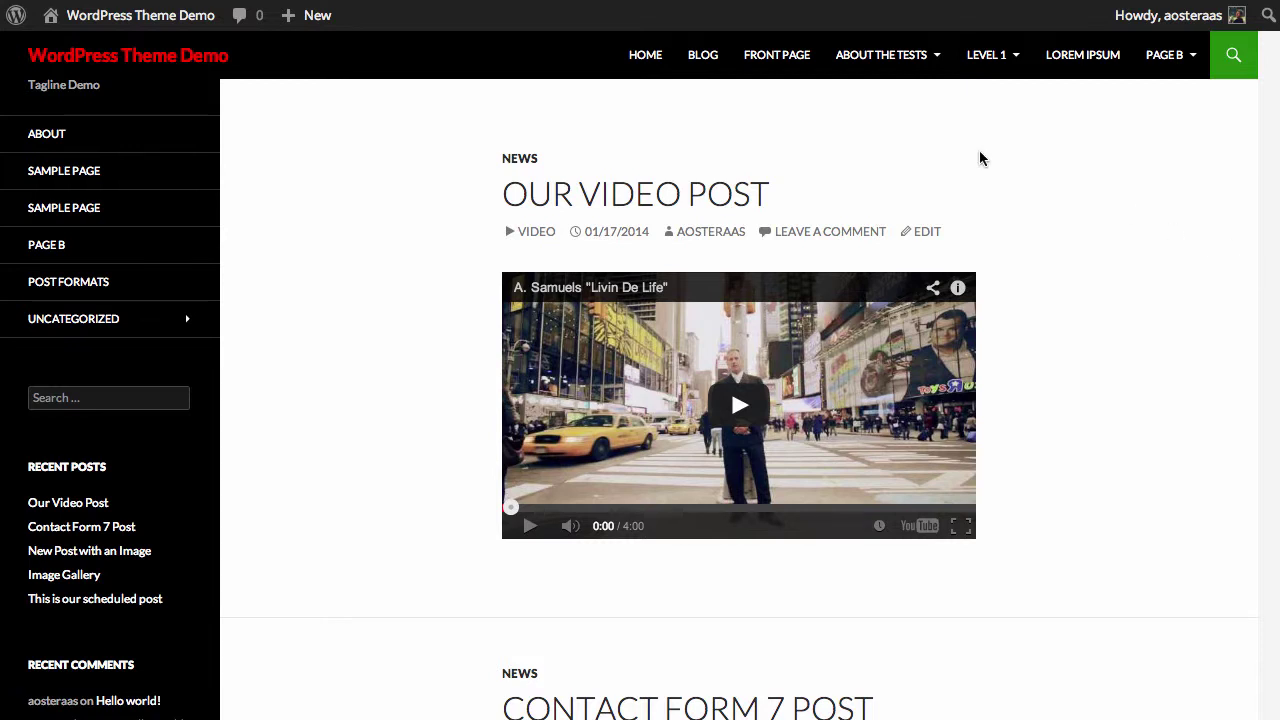
From the admin dashboard's Plugins > Add New page, search the plugin directory for 'WordPress SEO'.
left_click(148, 28)
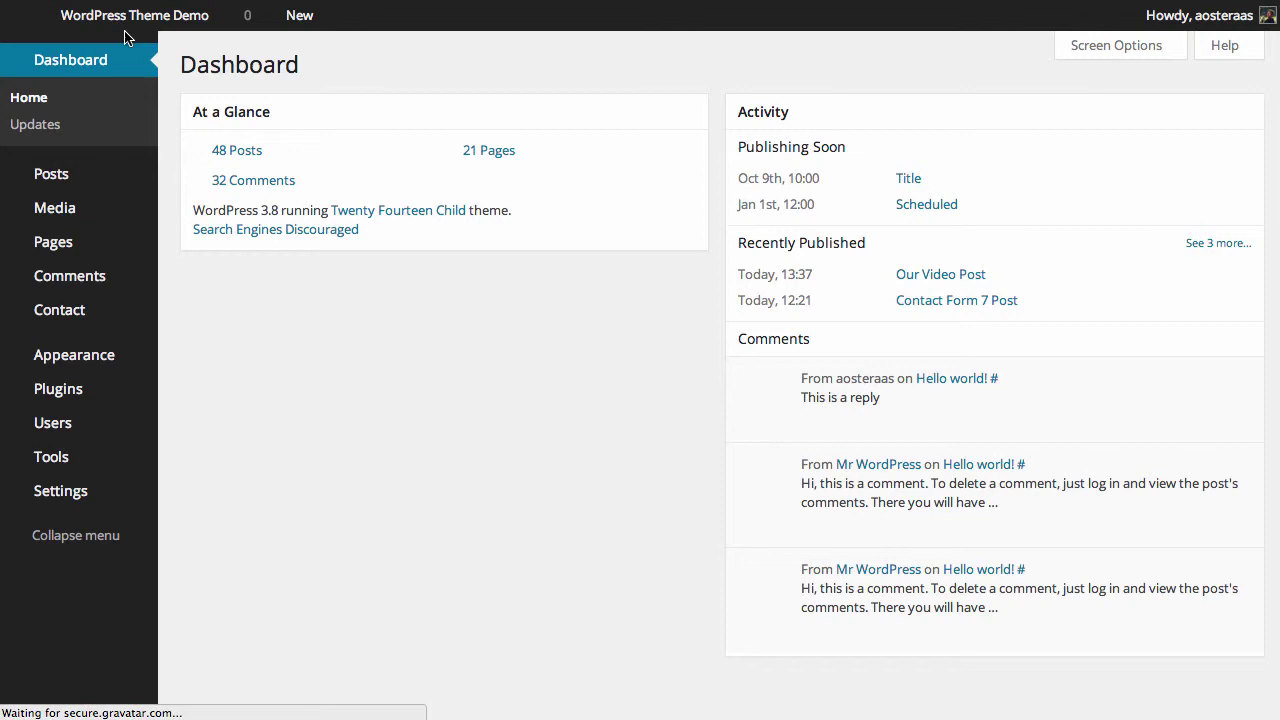
mouse_move(79, 396)
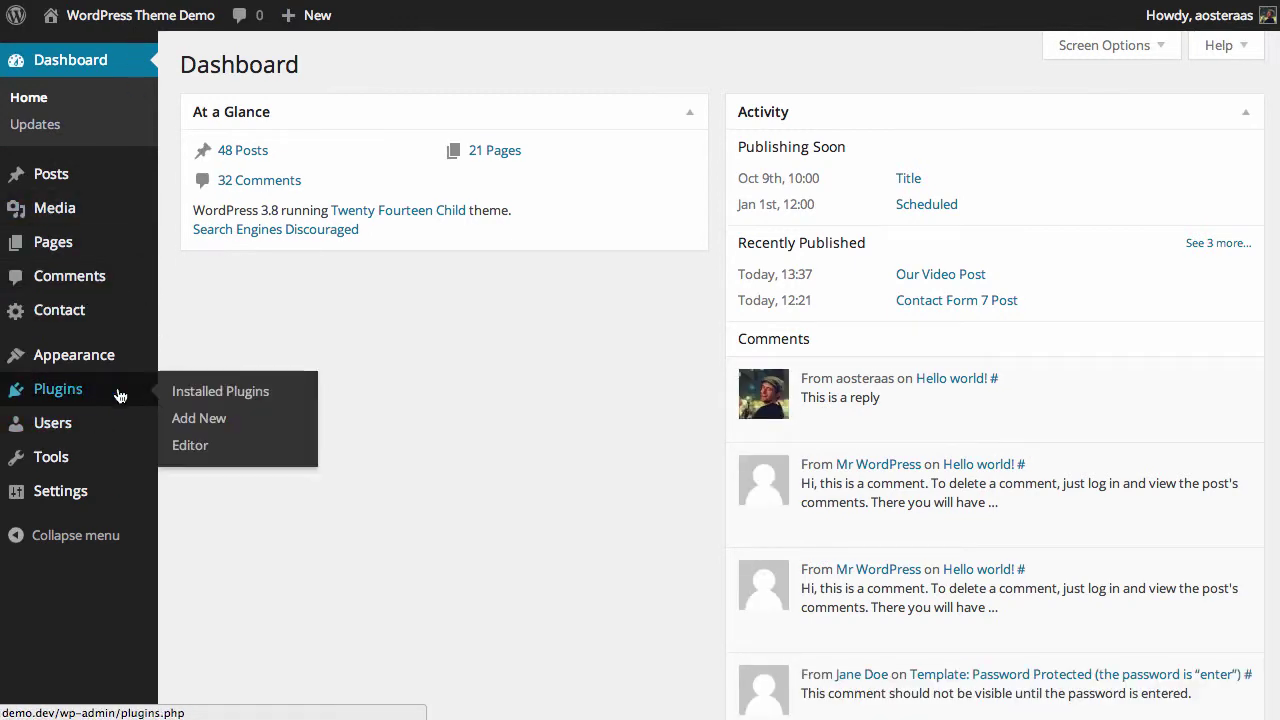
left_click(200, 427)
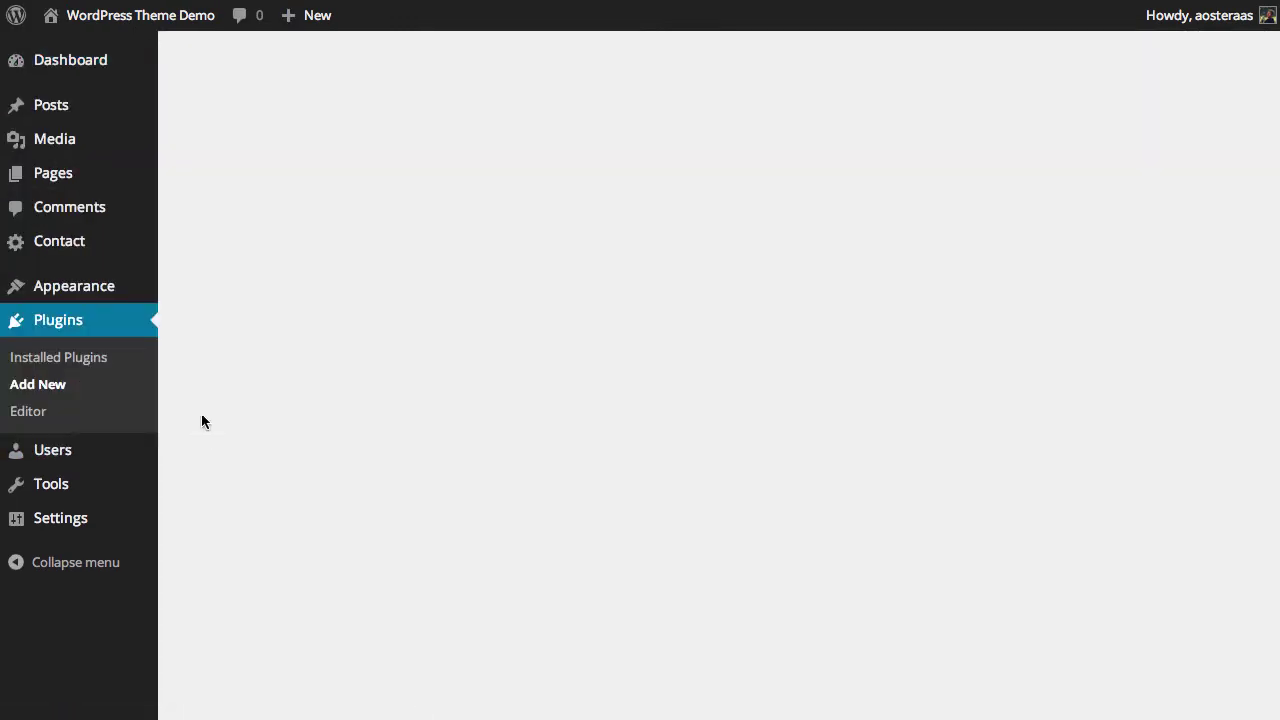
type("Word")
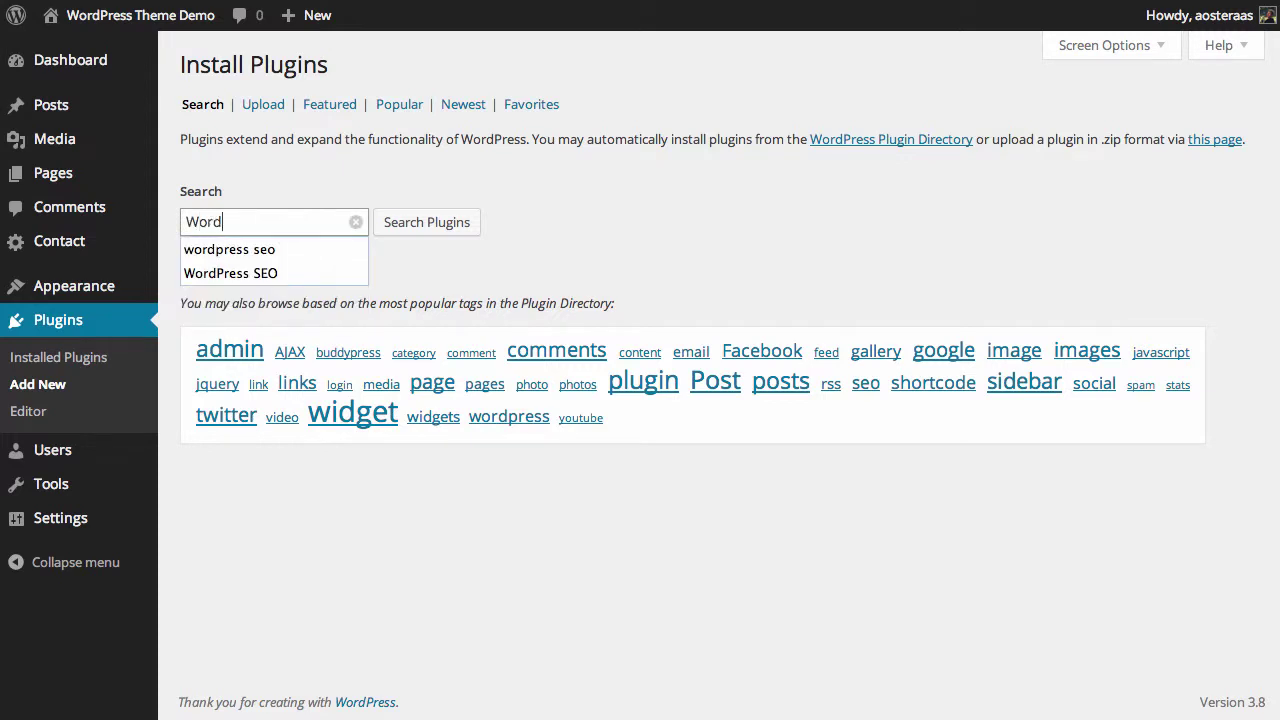
key("Down")
key("Down")
key("Return")
key("Return")
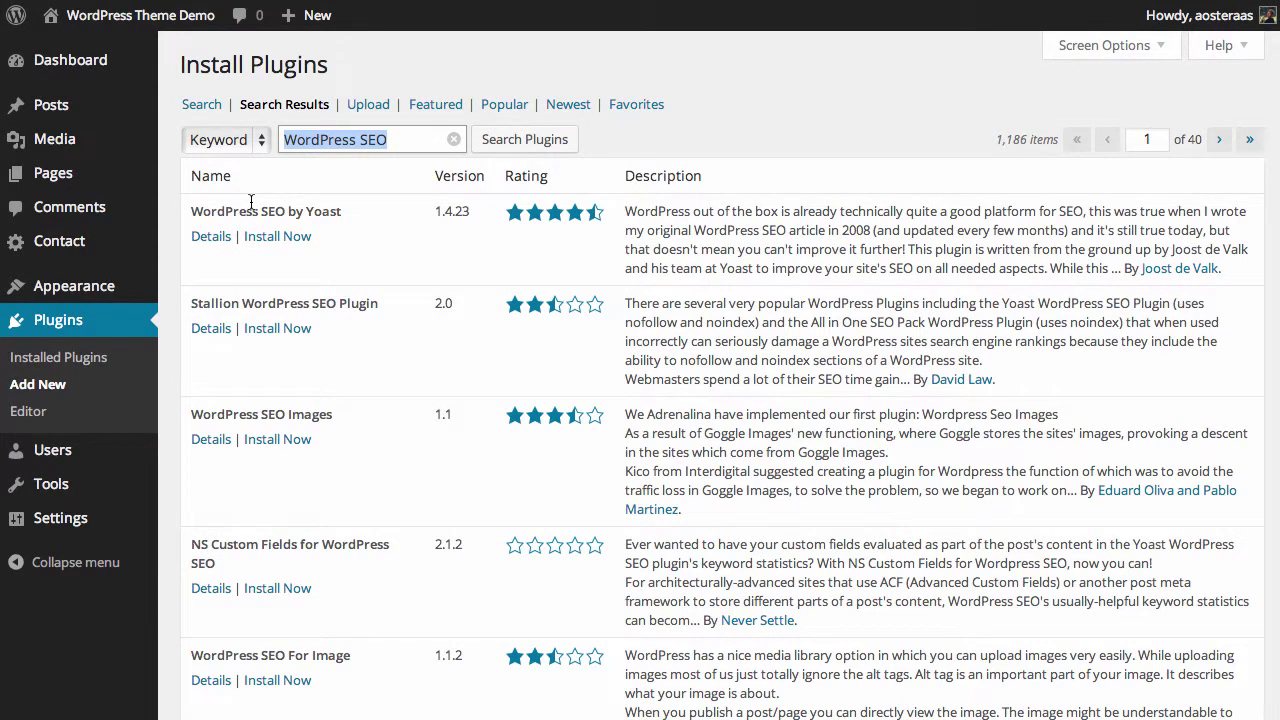
Install WordPress SEO by Yoast, confirming the browser's install prompt.
left_click(270, 237)
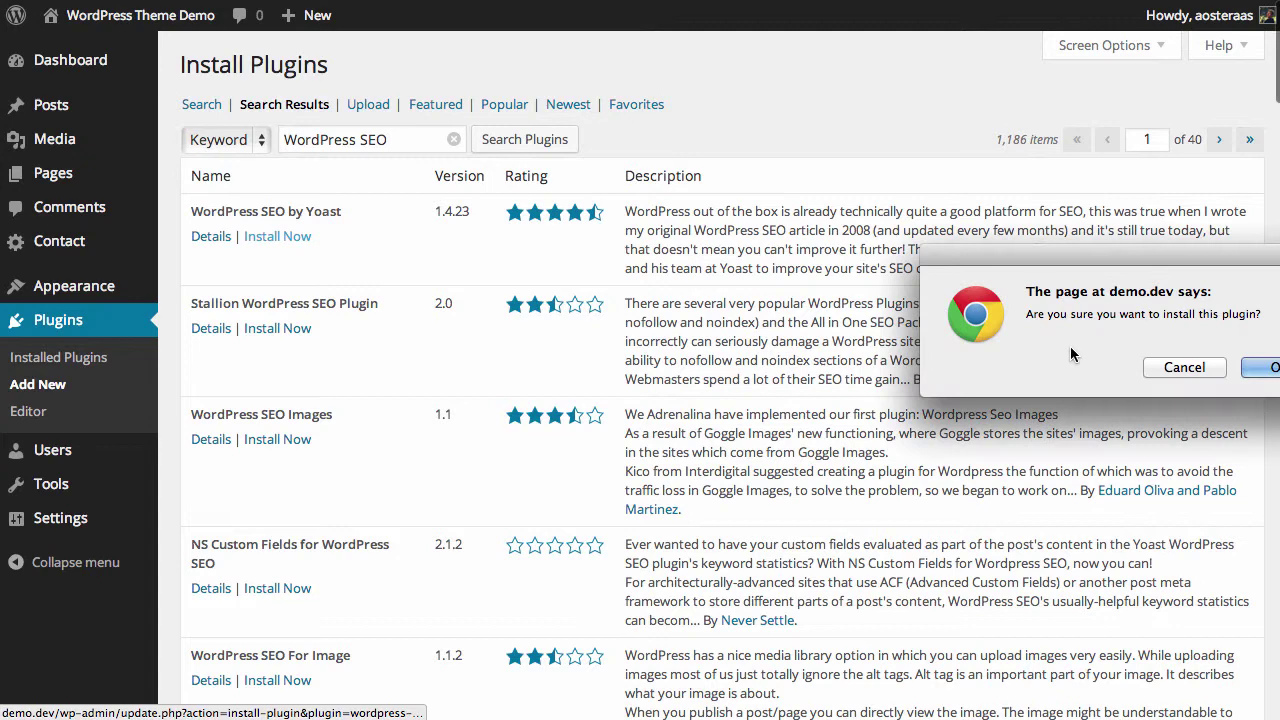
left_click(1267, 369)
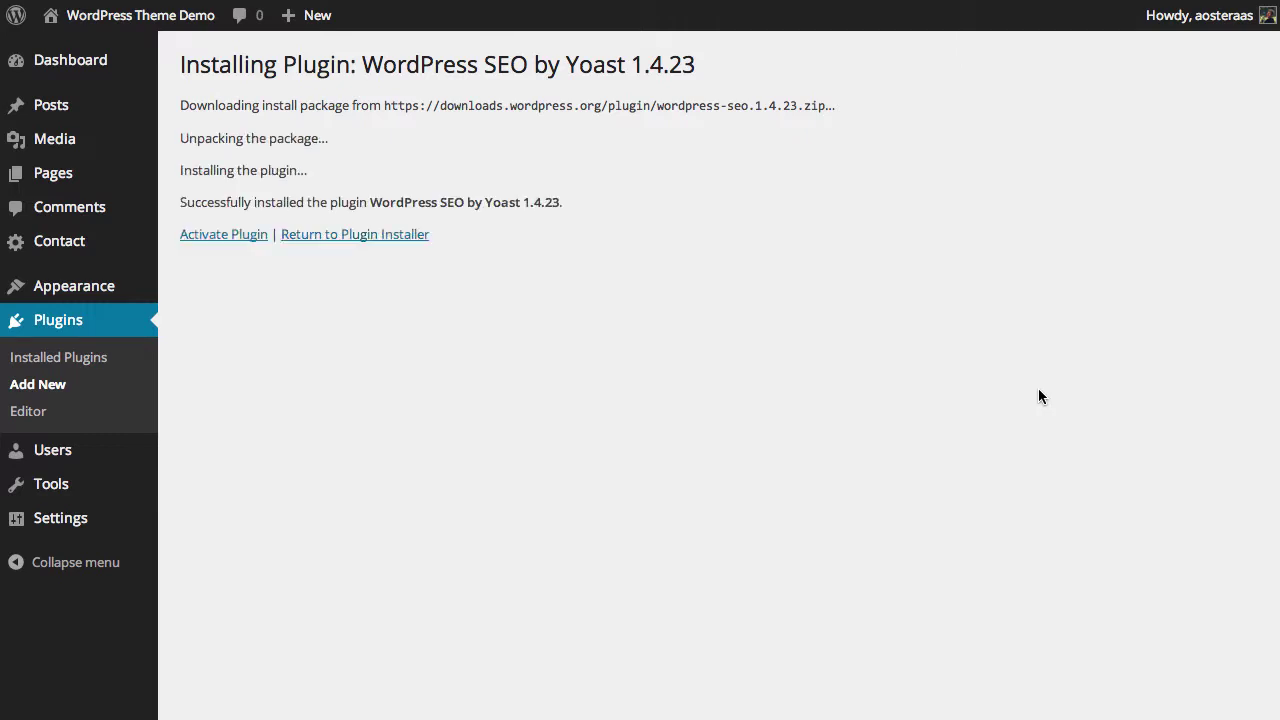
Activate the newly installed Yoast SEO plugin and choose Allow tracking in its popup.
left_click(202, 243)
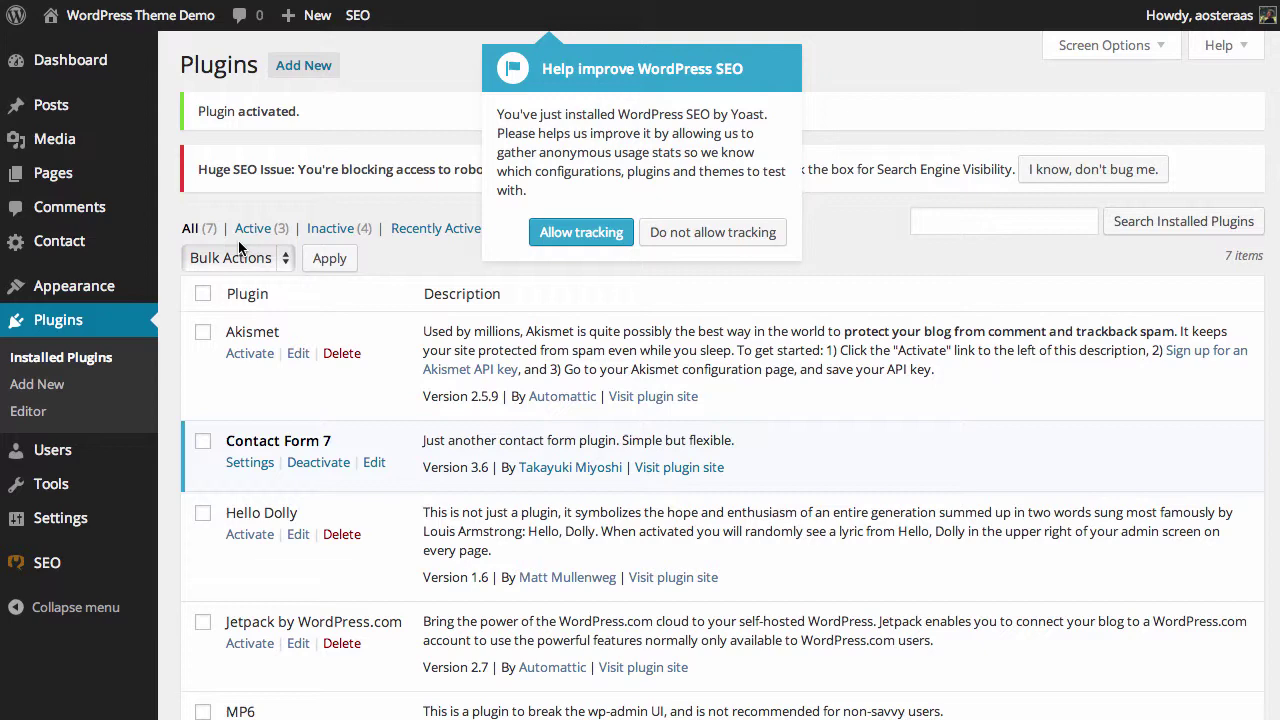
left_click(590, 236)
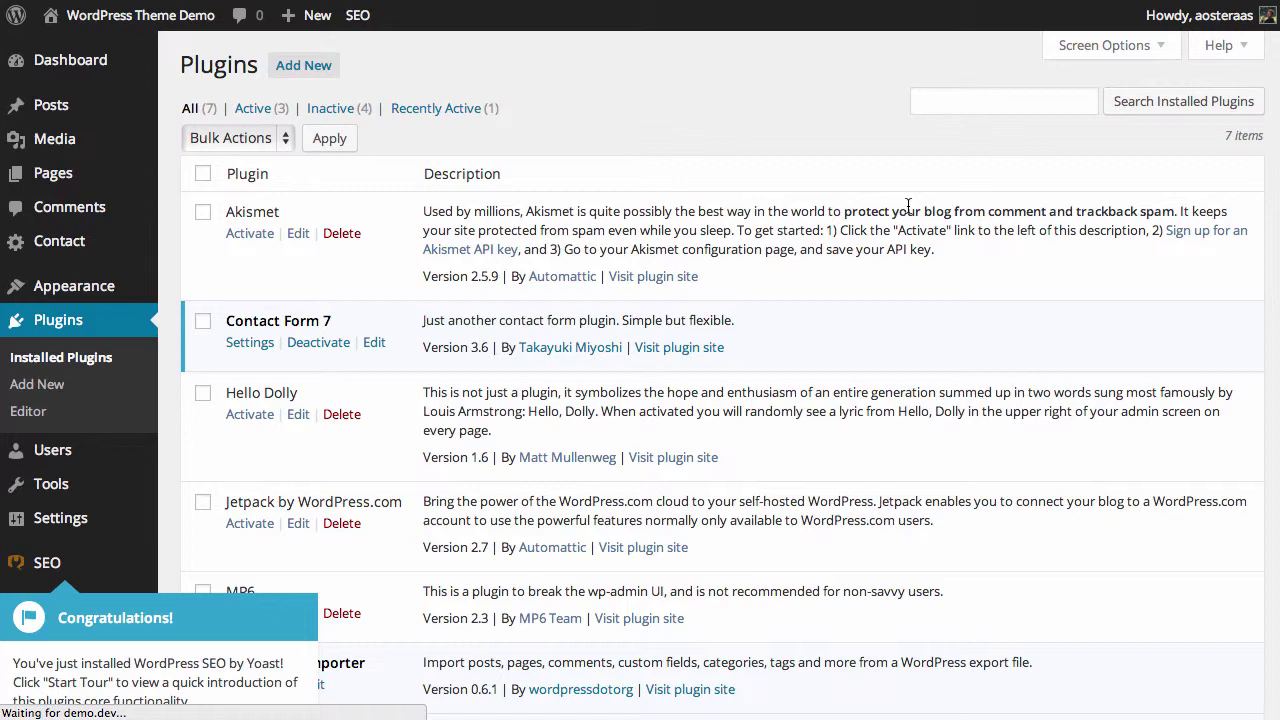
Open the SEO General Settings page from the sidebar and close the Dashboard tour popup.
left_click(85, 563)
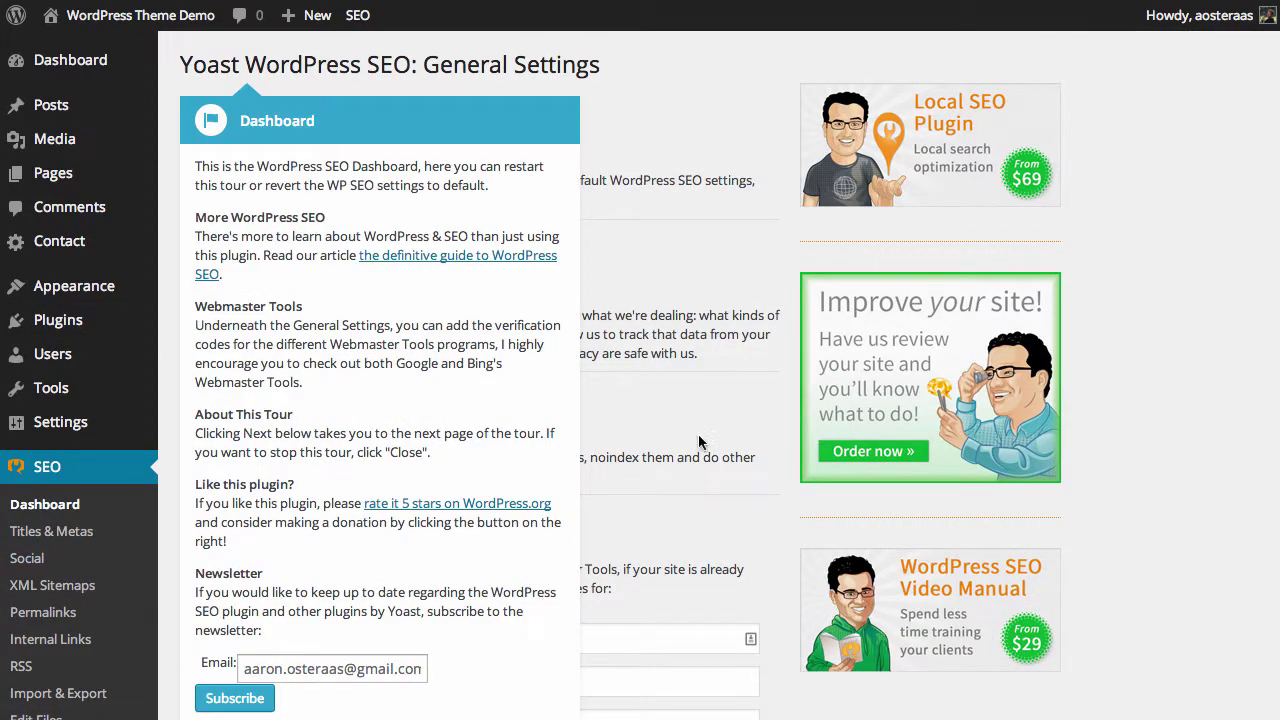
scroll(700, 443, "down", 1)
scroll(700, 443, "down", 1)
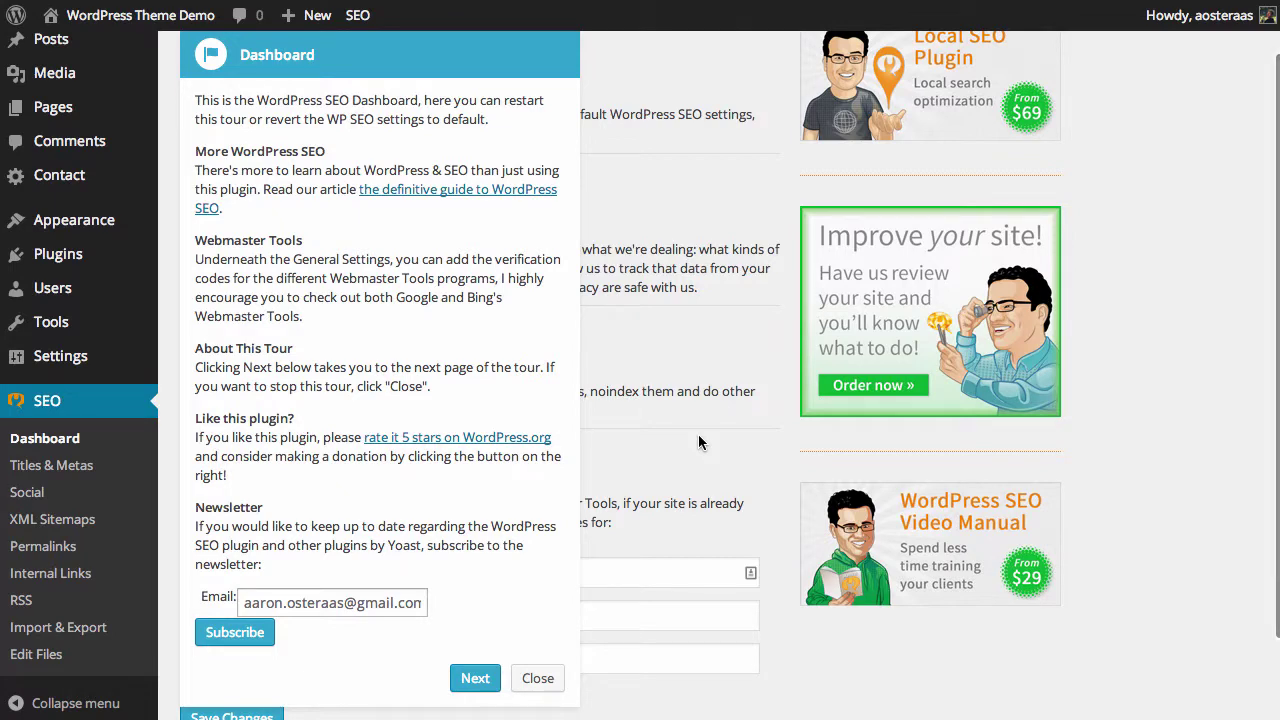
left_click(538, 679)
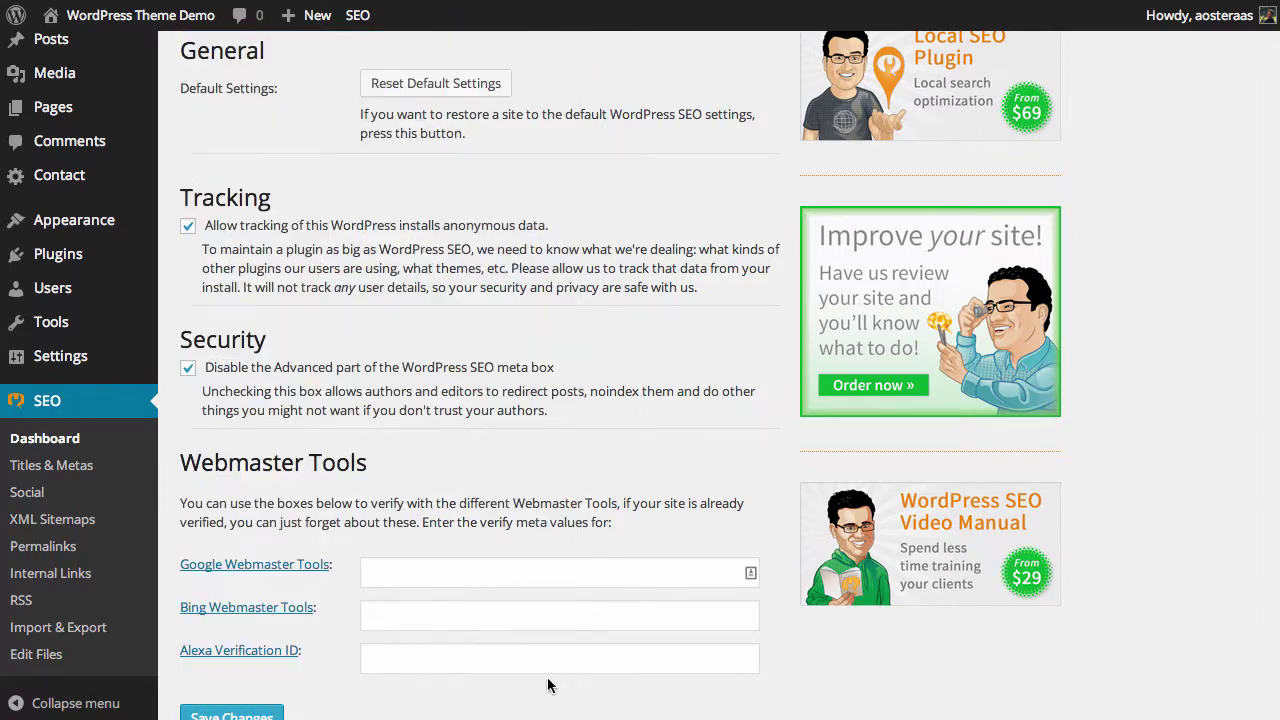
scroll(517, 357, "up", 2)
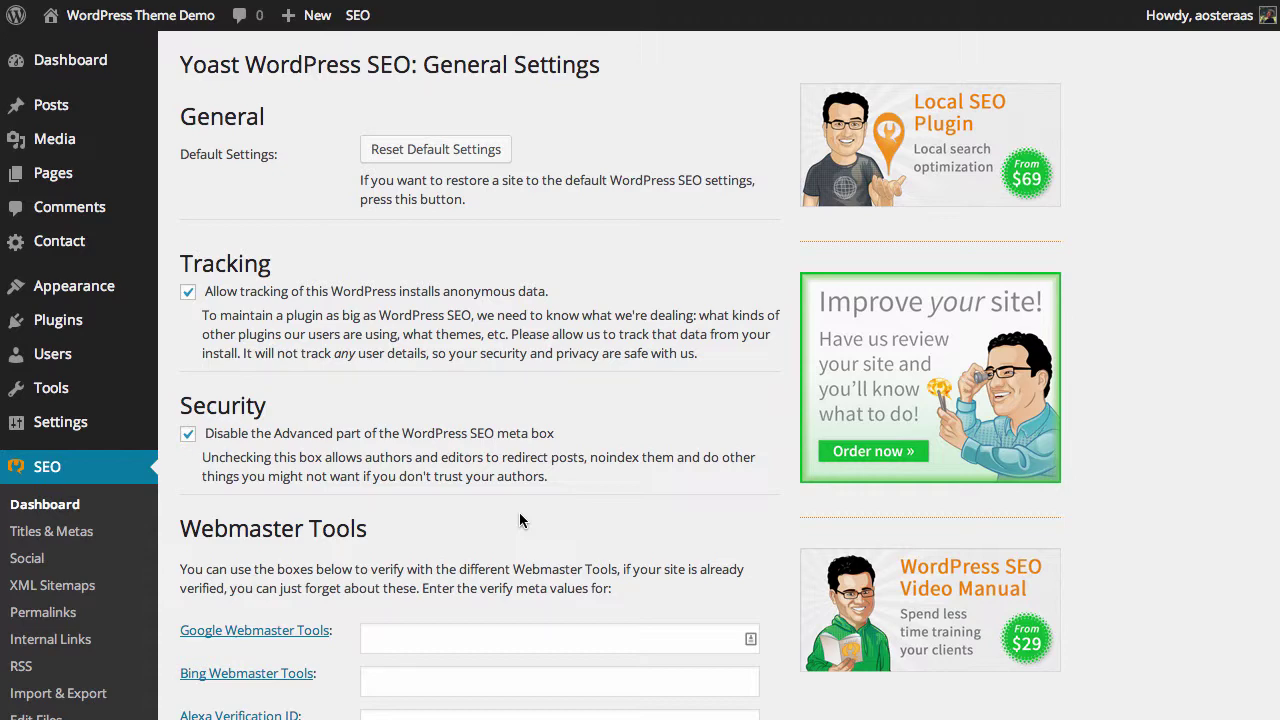
scroll(519, 512, "down", 3)
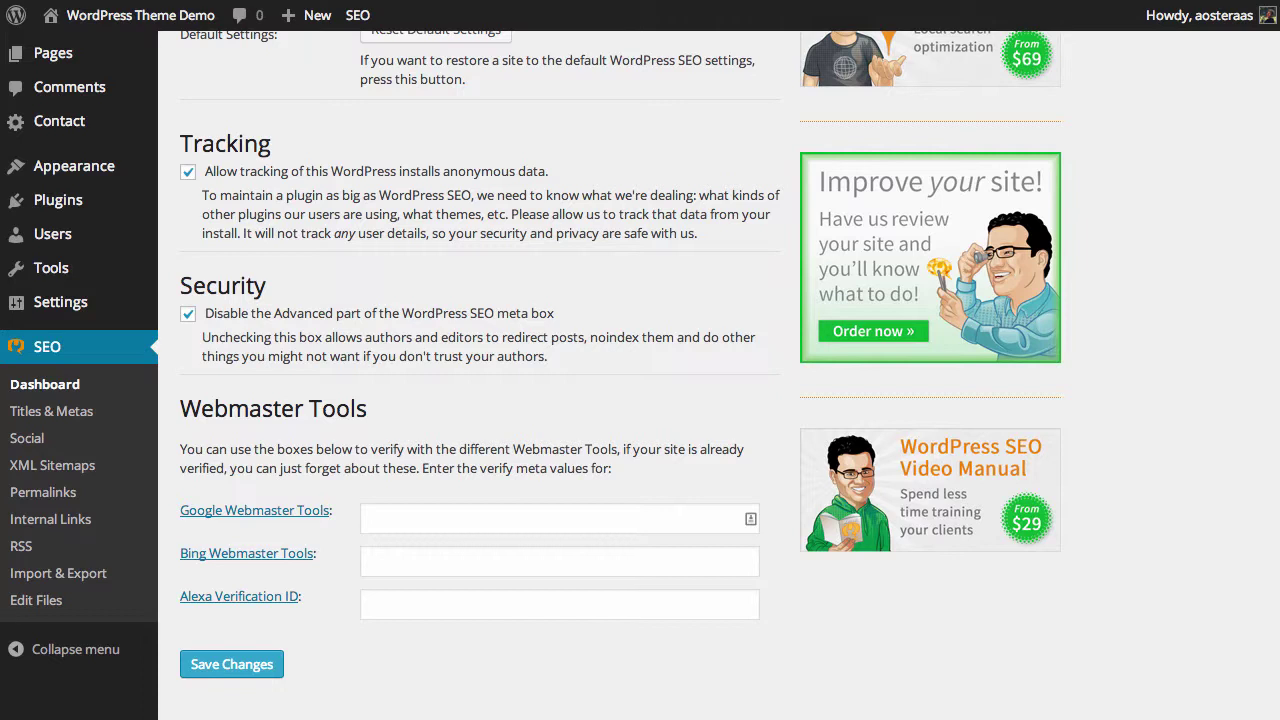
Paste the Google verification meta tag into Google Webmaster Tools, trimming it to the content code.
left_click(444, 510)
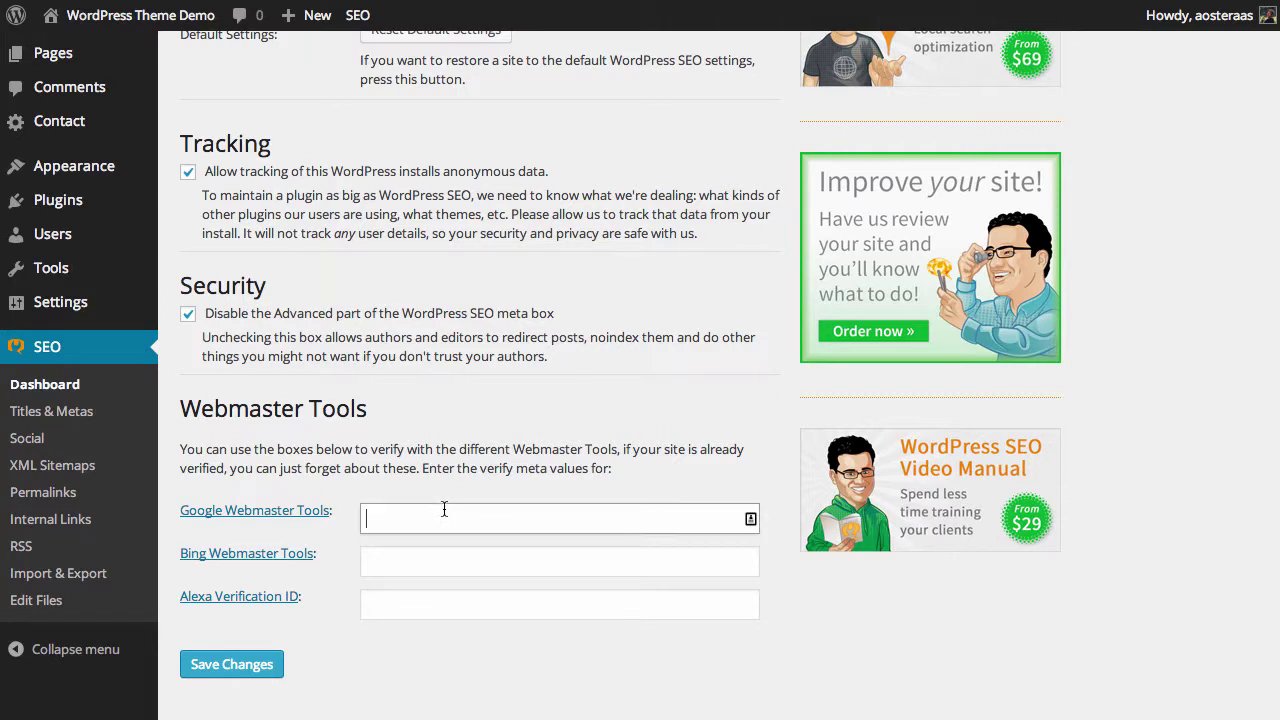
key("ctrl+v")
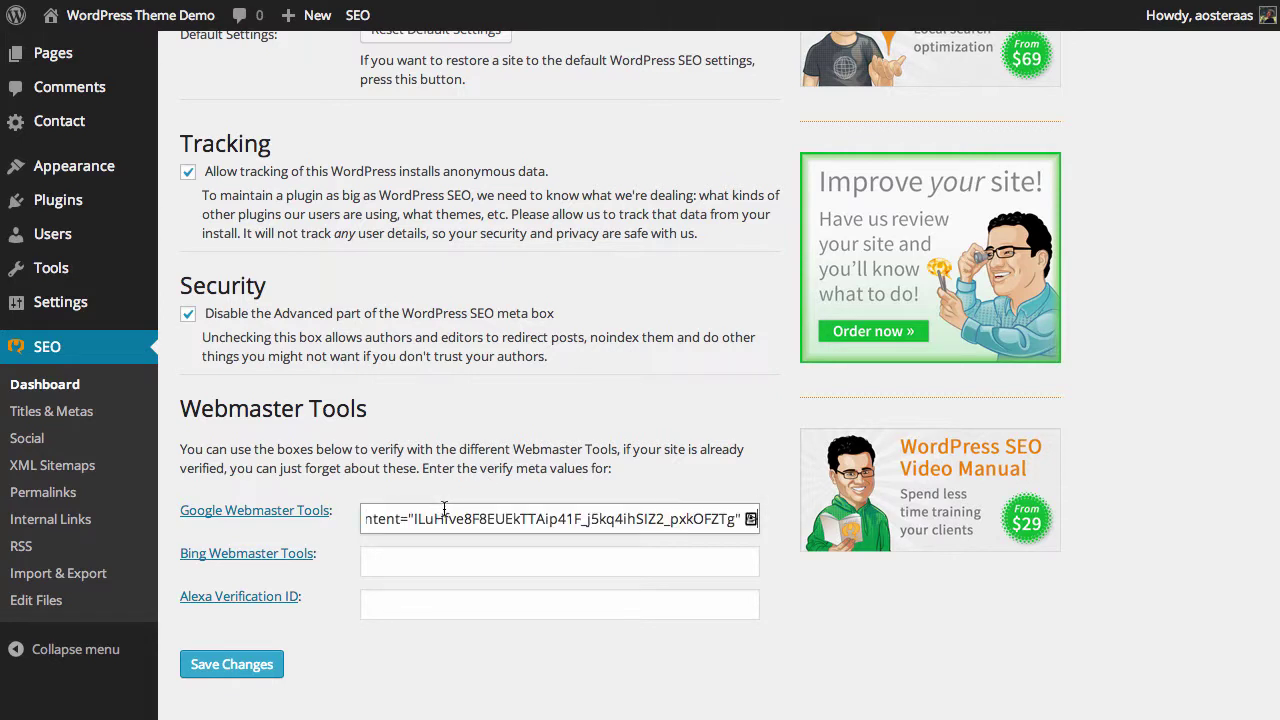
key("Home")
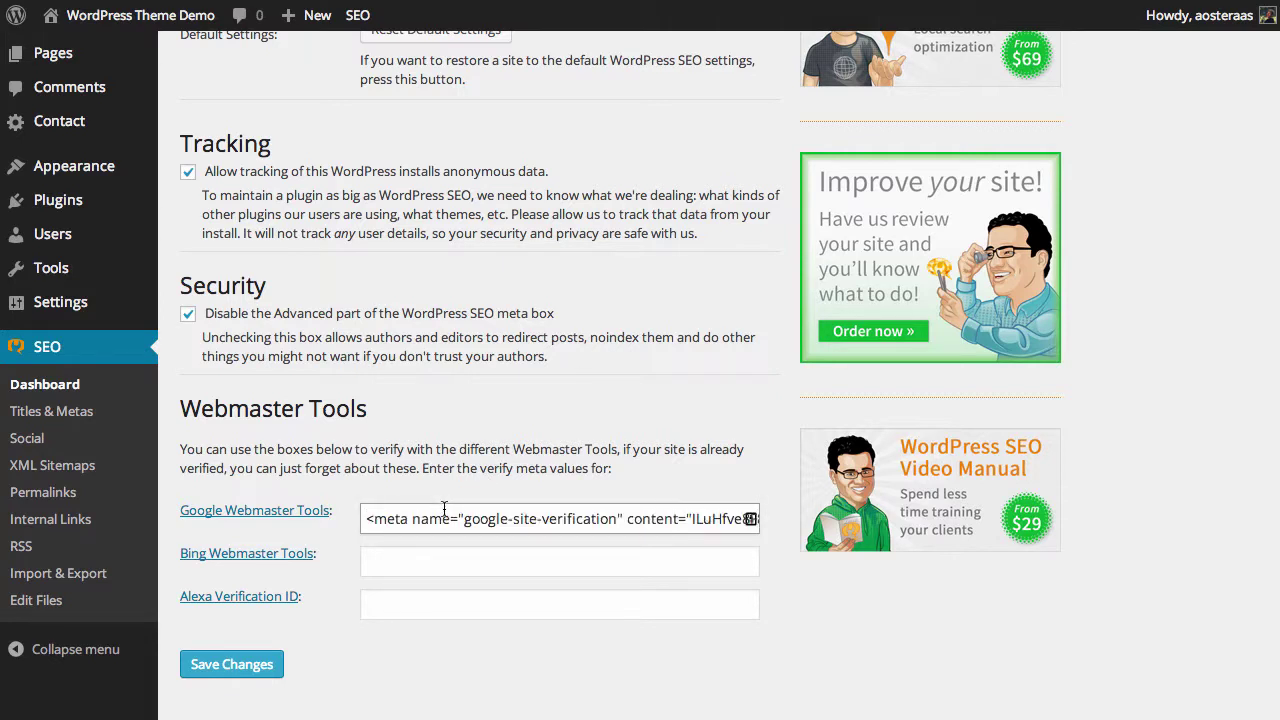
key("shift+Right")
key("shift+Right")
key("shift+Right")
key("shift+Right")
key("shift+Right")
key("shift+Right")
key("shift+Right")
key("shift+Right")
key("shift+Right")
key("shift+Right")
key("shift+Right")
key("shift+Right")
key("shift+Right")
key("shift+Right")
key("shift+Right")
key("shift+Right")
key("shift+Right")
key("shift+Right")
key("shift+Right")
key("shift+Right")
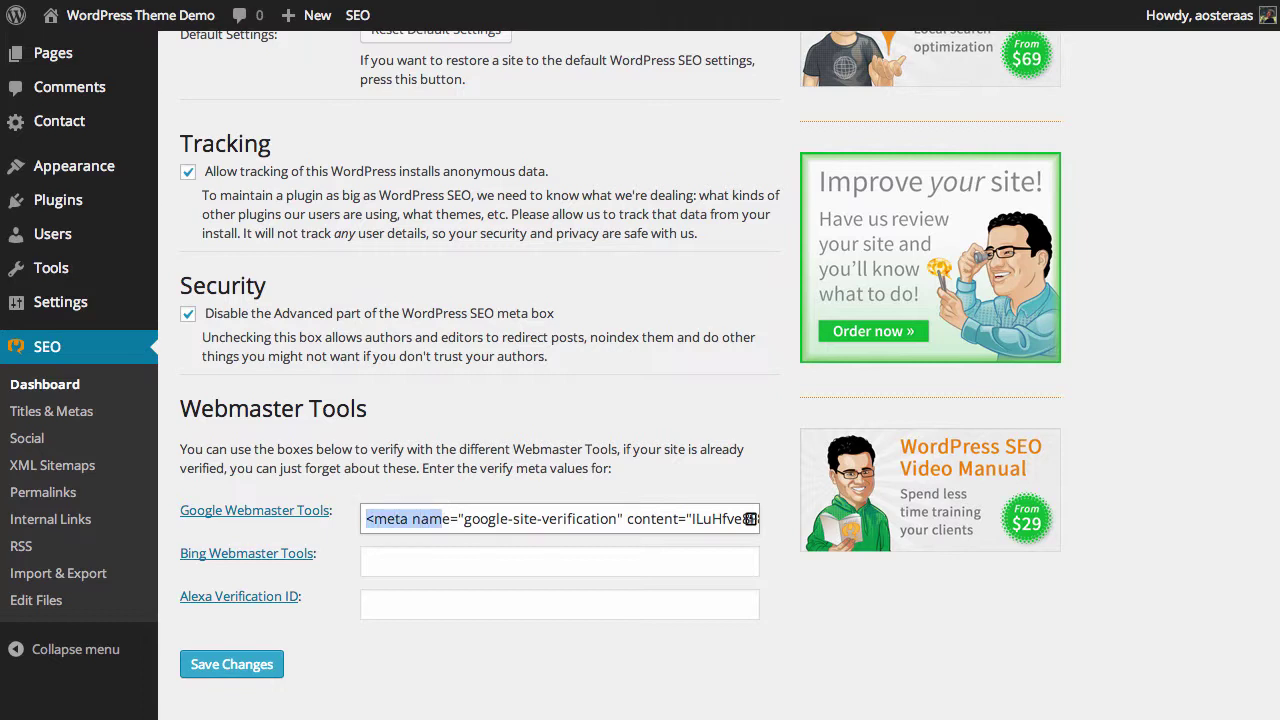
left_click_drag(634, 518, 690, 518)
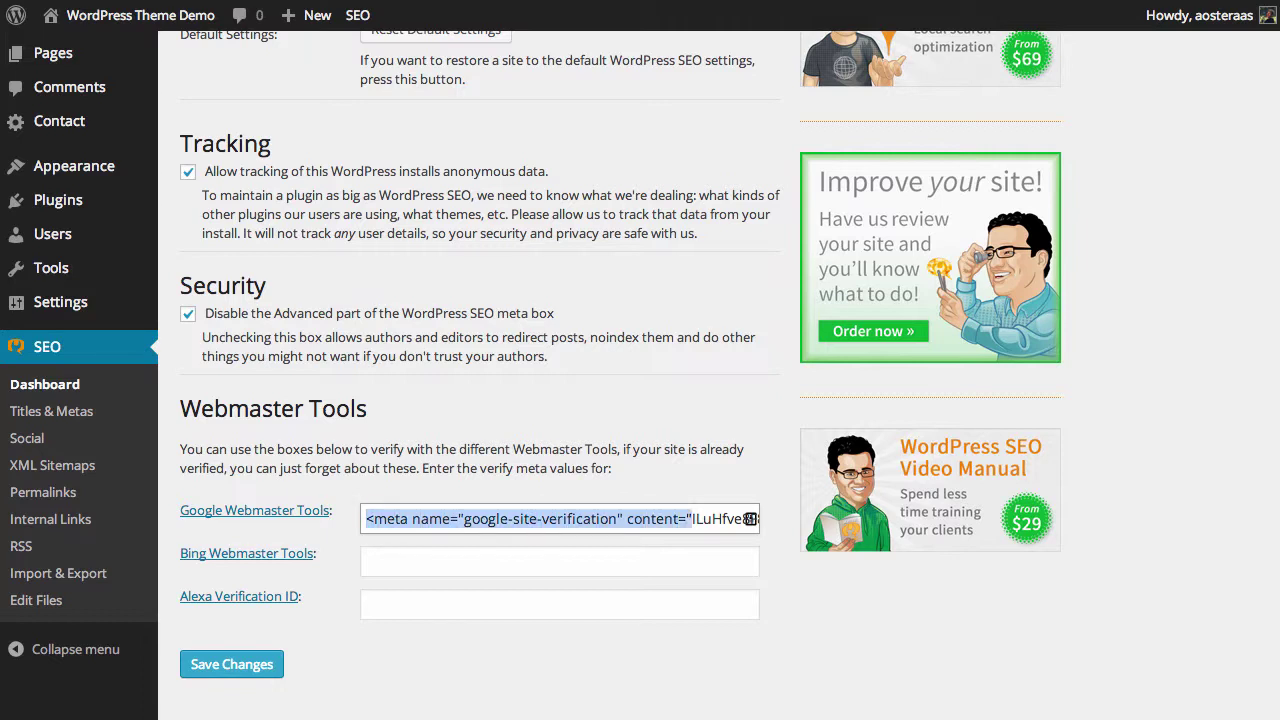
key("BackSpace")
key("BackSpace")
key("BackSpace")
key("BackSpace")
key("BackSpace")
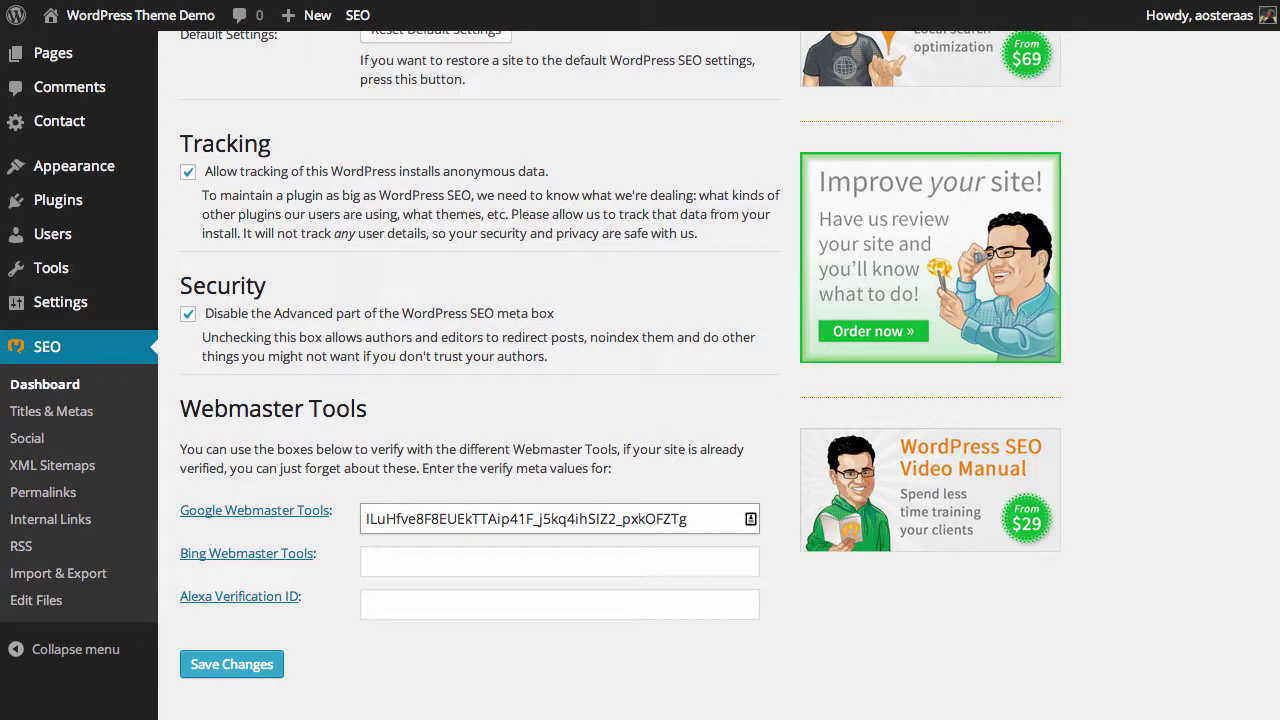
key("Tab")
key("Tab")
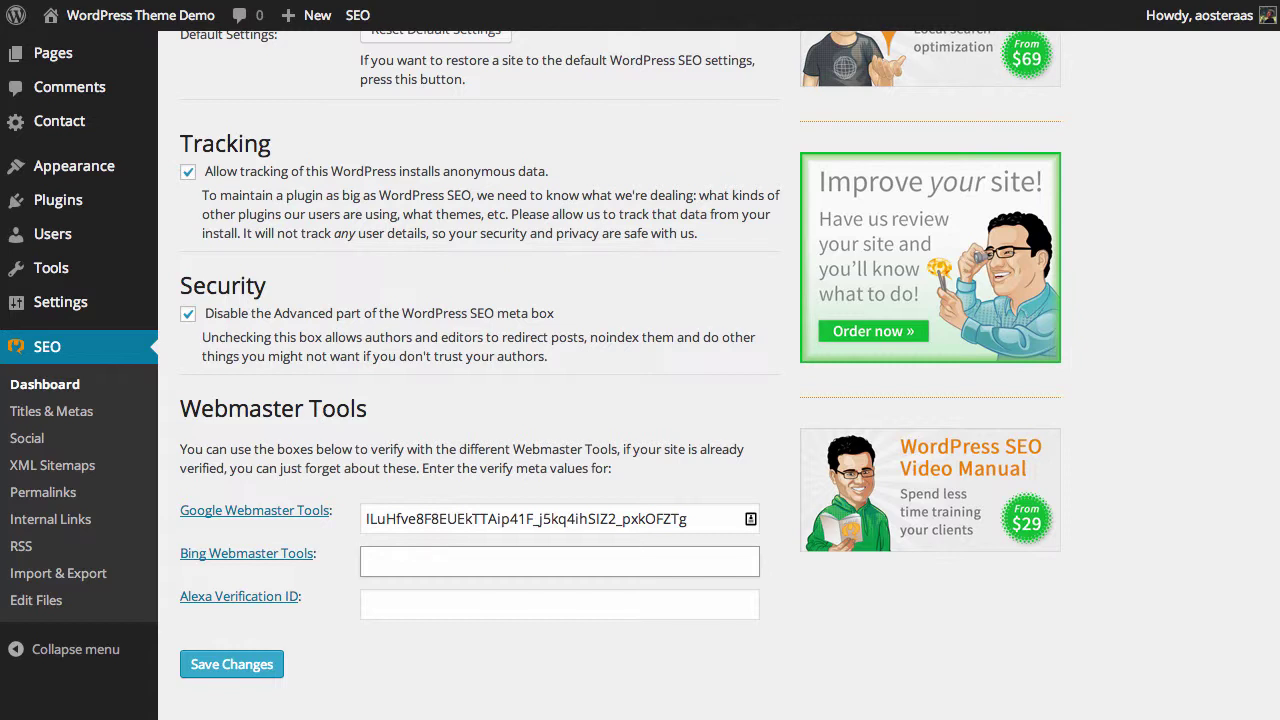
Save the General Settings page with Save Changes.
left_click(253, 673)
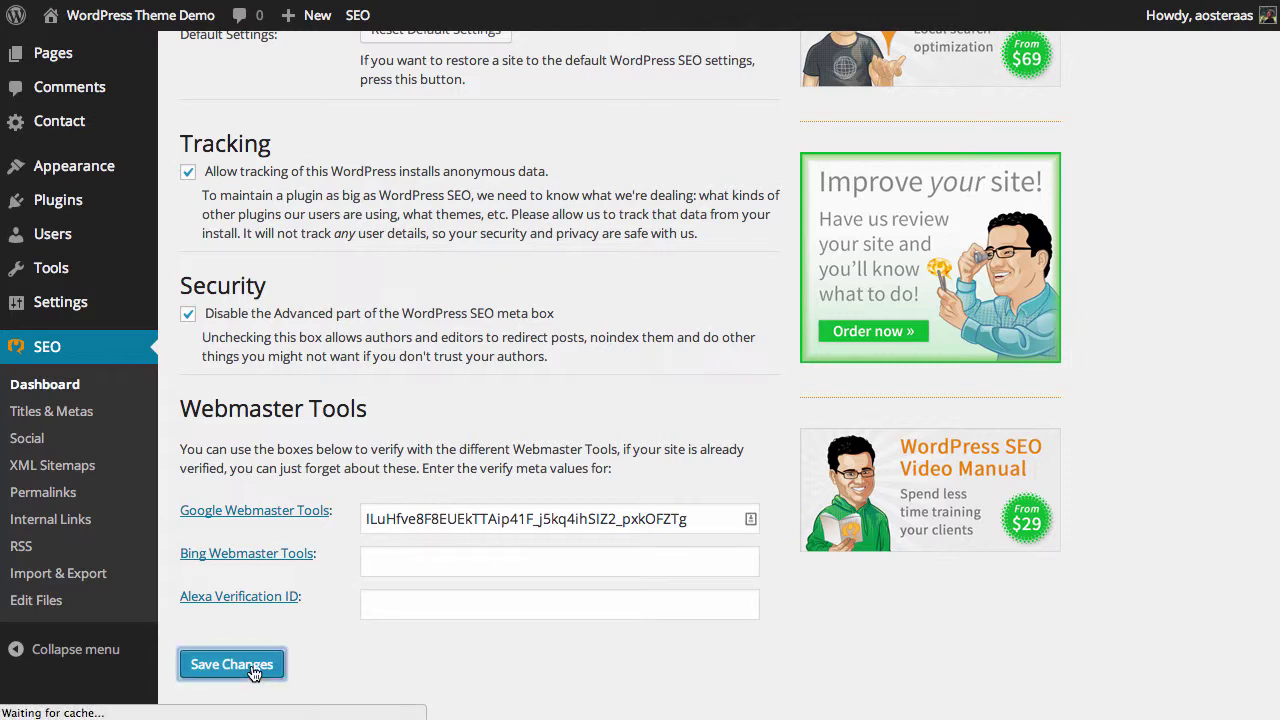